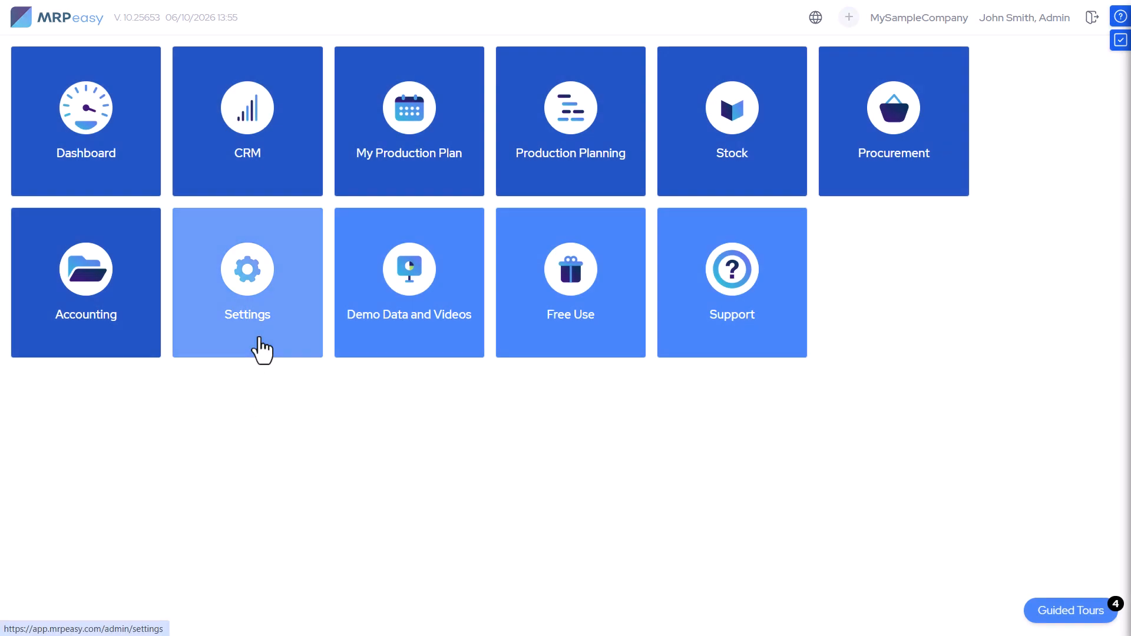
# Step: Open the regional system settings for editing, check the currency code and save them
pyautogui.click(262, 352)
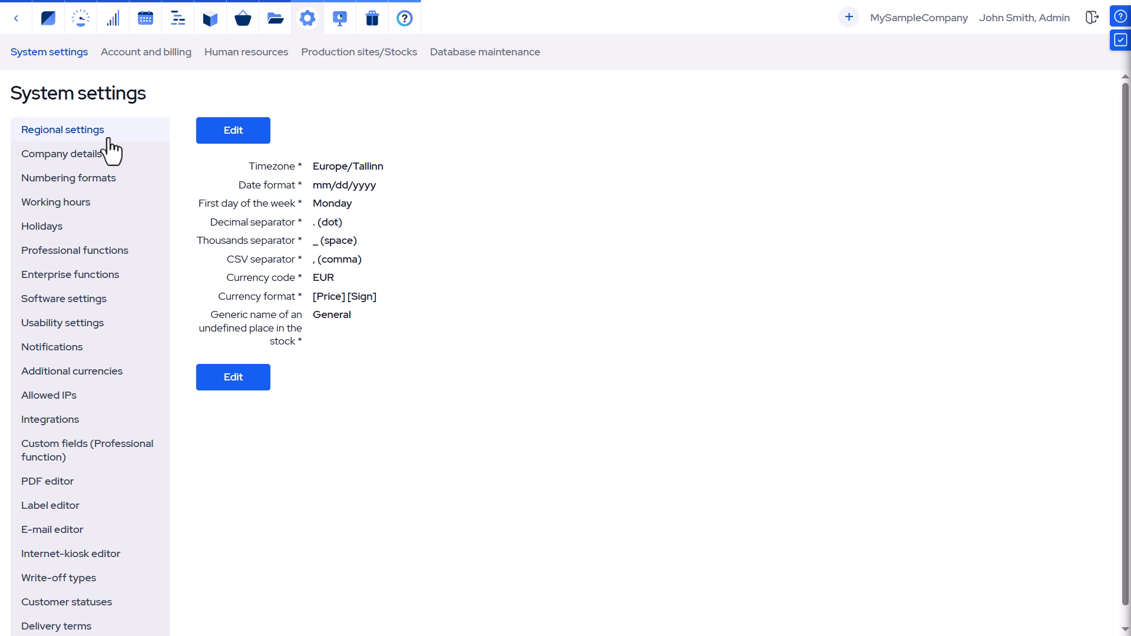
pyautogui.click(252, 134)
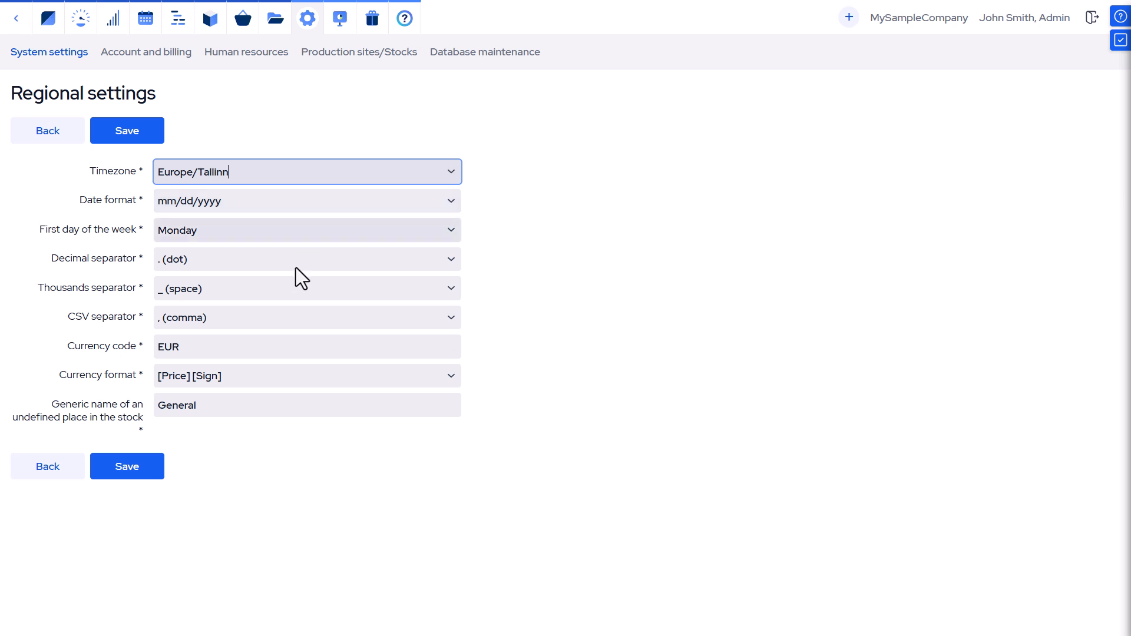
pyautogui.click(303, 353)
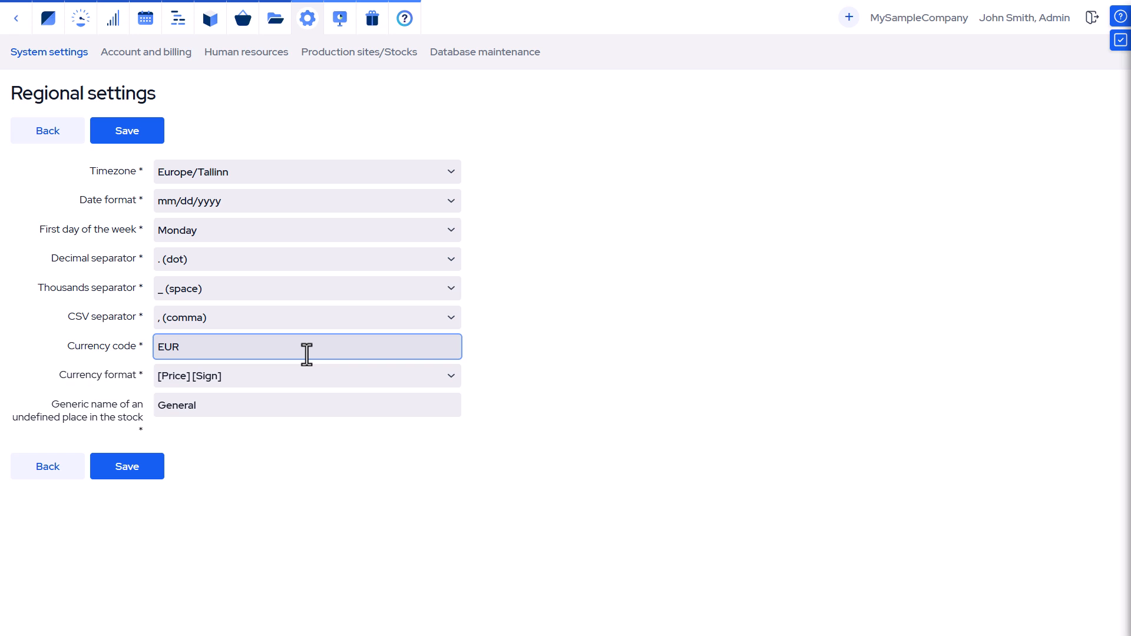
pyautogui.click(141, 480)
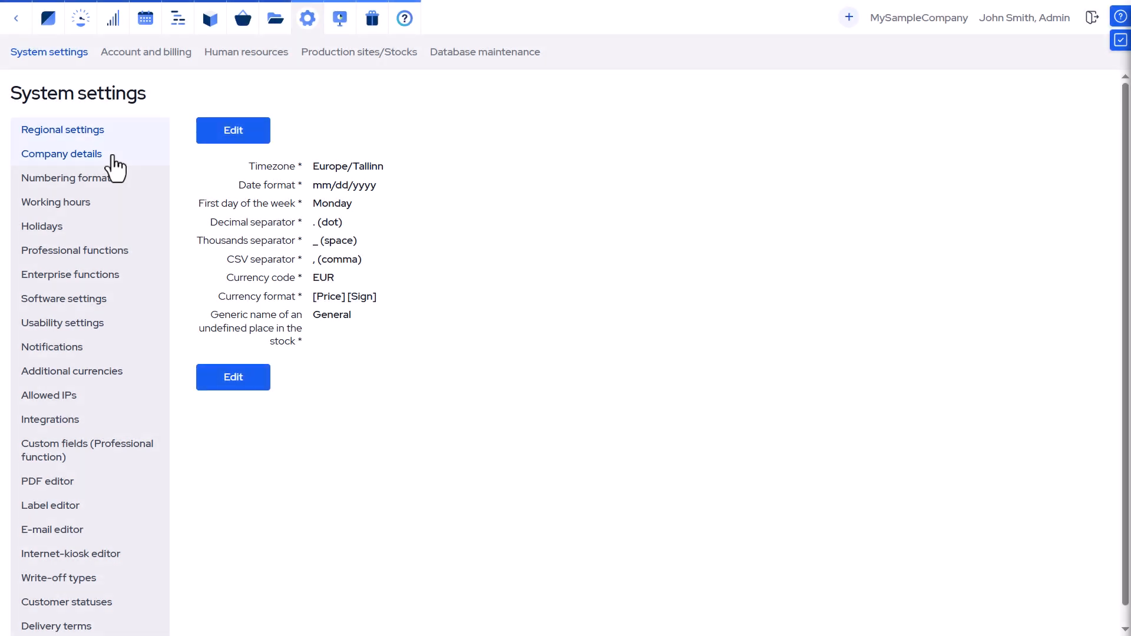
# Step: Open the company details for editing, review the fields and save them
pyautogui.click(115, 158)
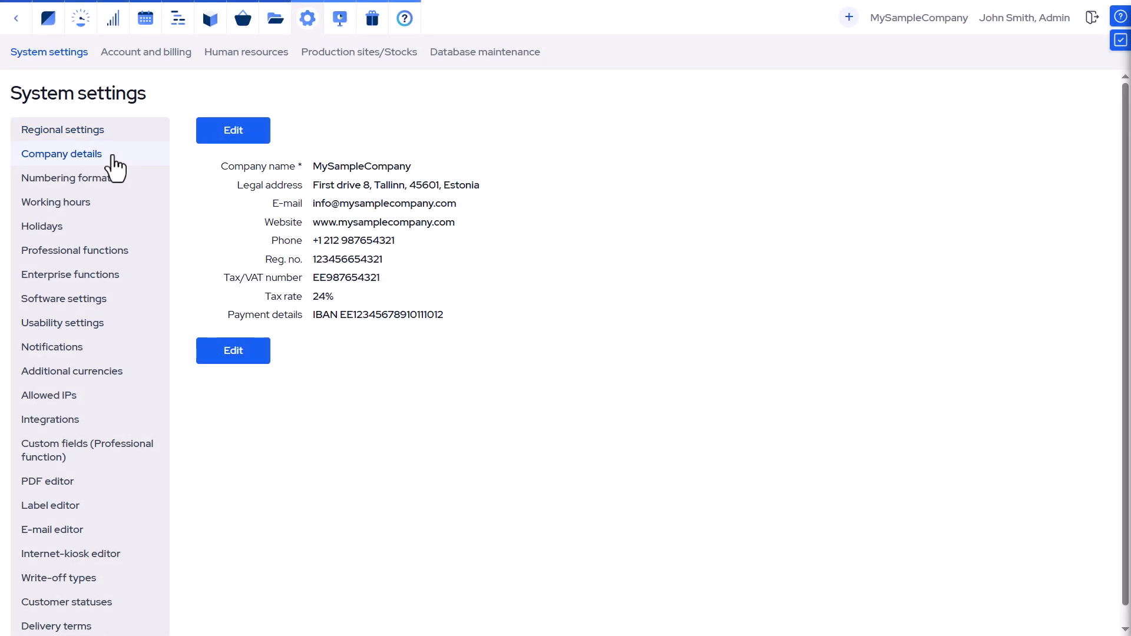
pyautogui.click(201, 140)
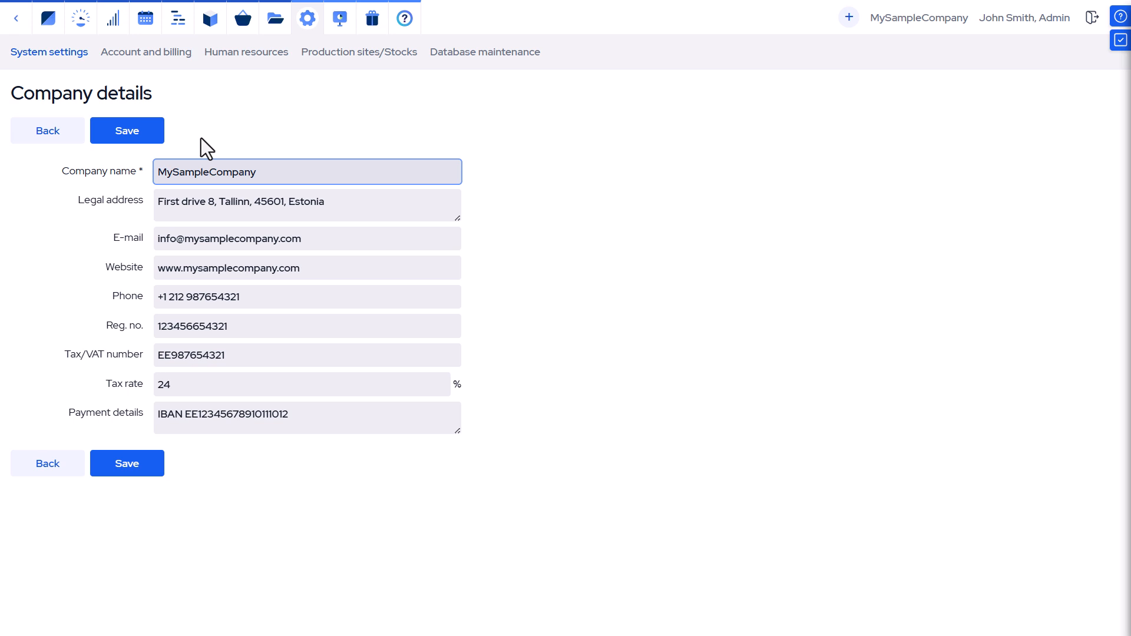
pyautogui.click(135, 141)
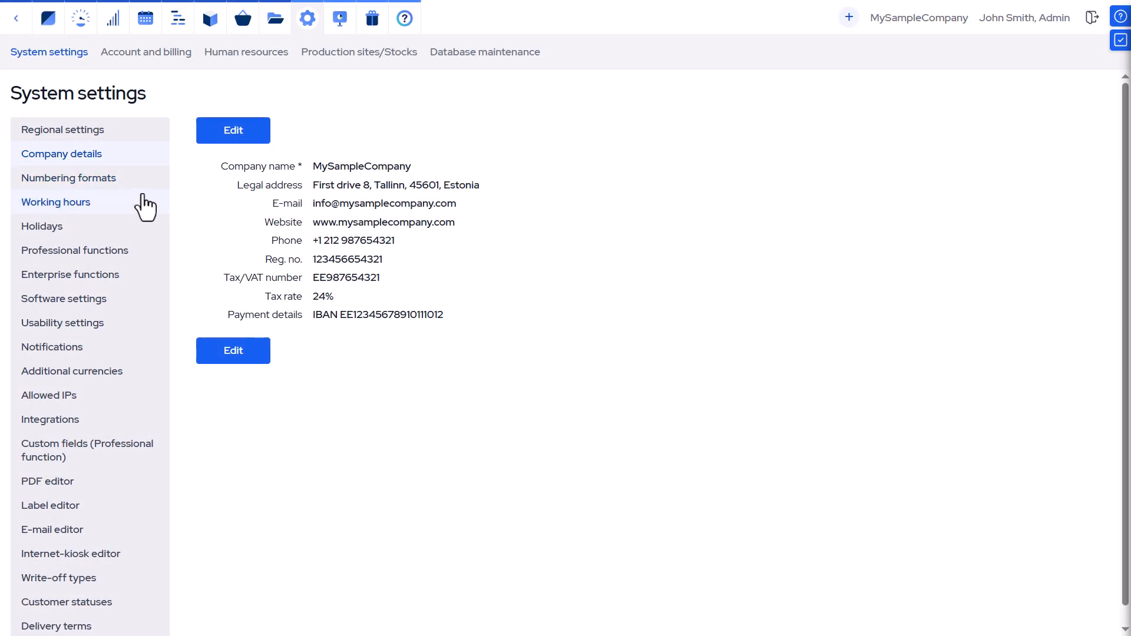
# Step: Open the company working hours for editing and view the Paint room workstation group in production planning
pyautogui.click(145, 207)
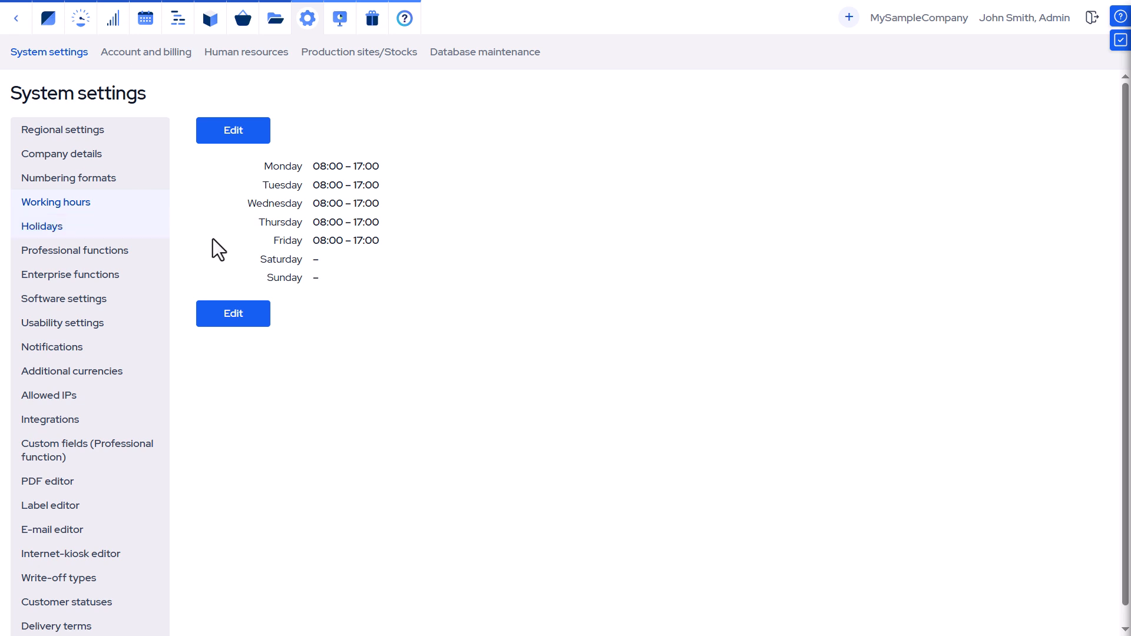
pyautogui.click(247, 318)
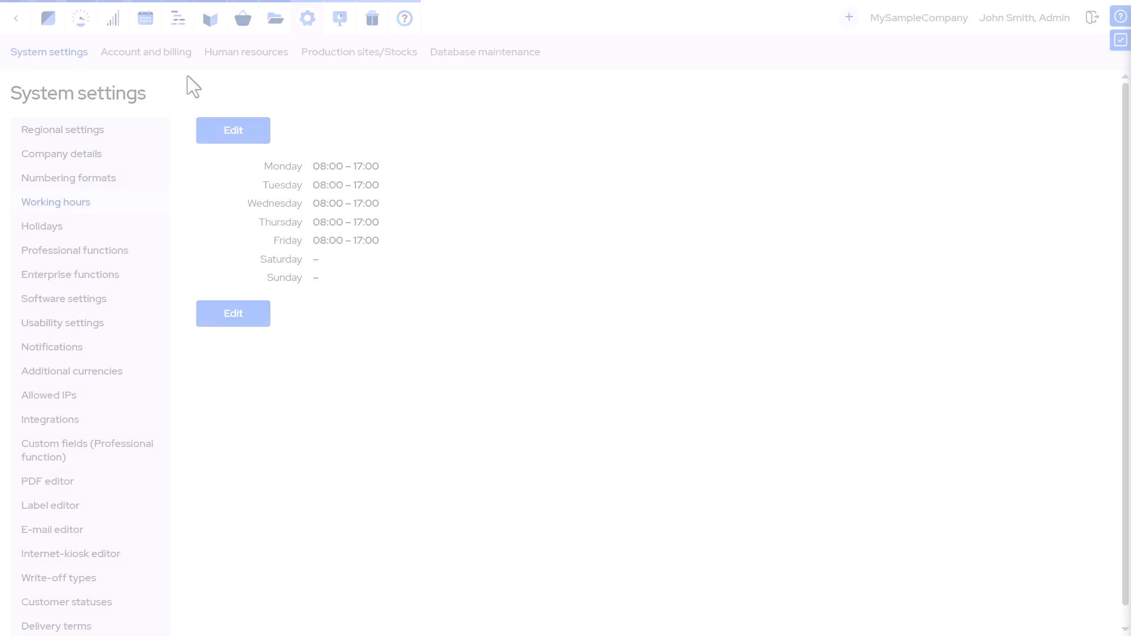
pyautogui.click(177, 26)
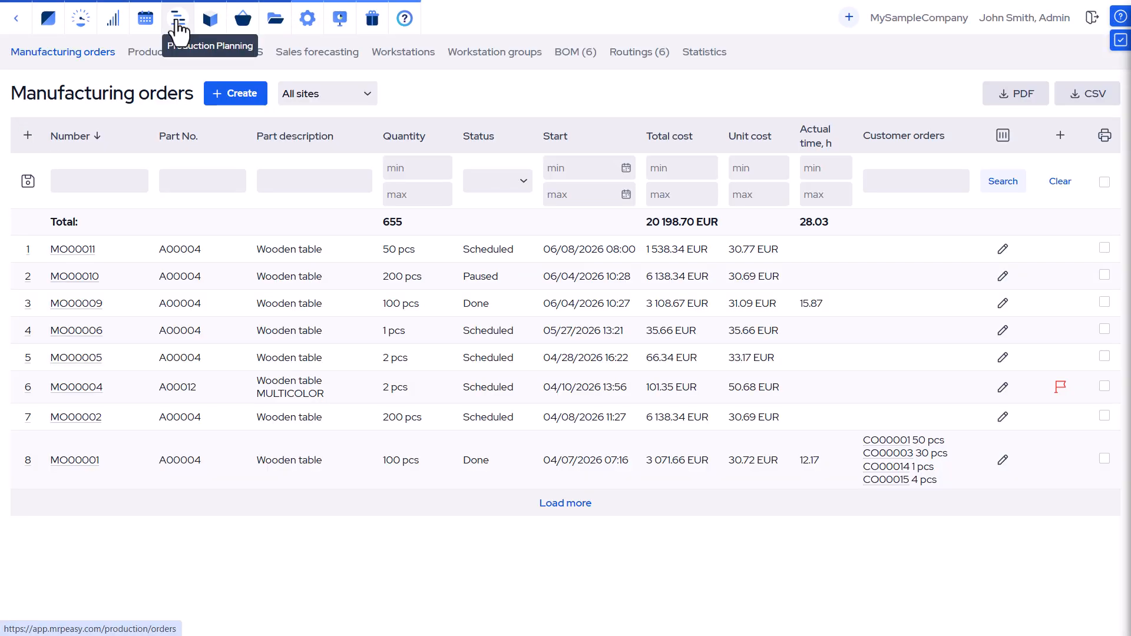
pyautogui.click(496, 53)
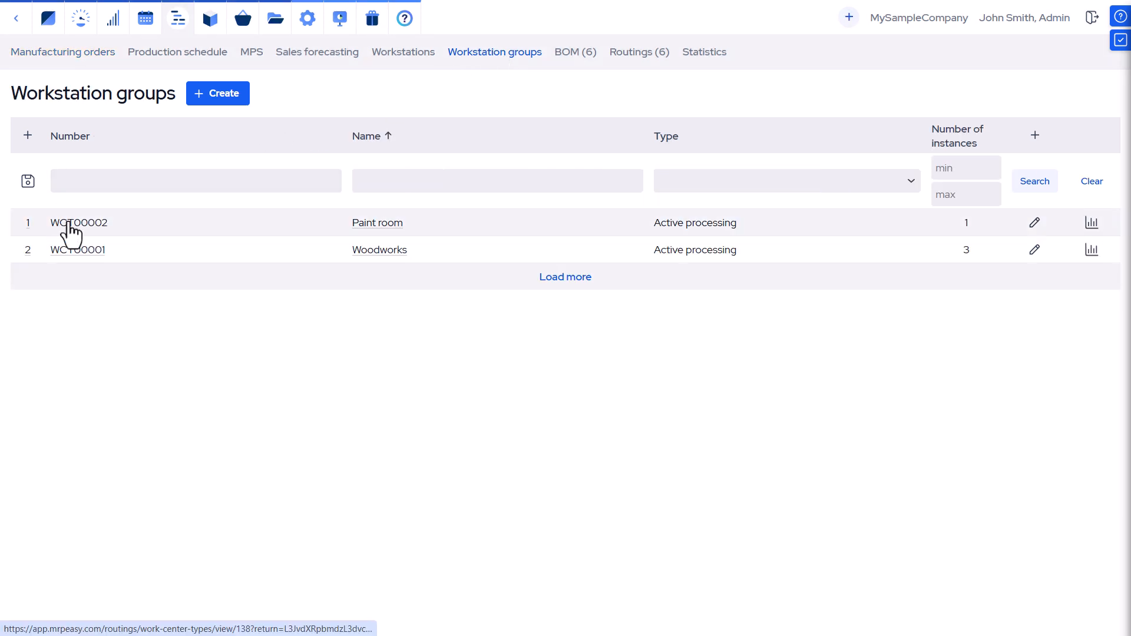
pyautogui.click(66, 228)
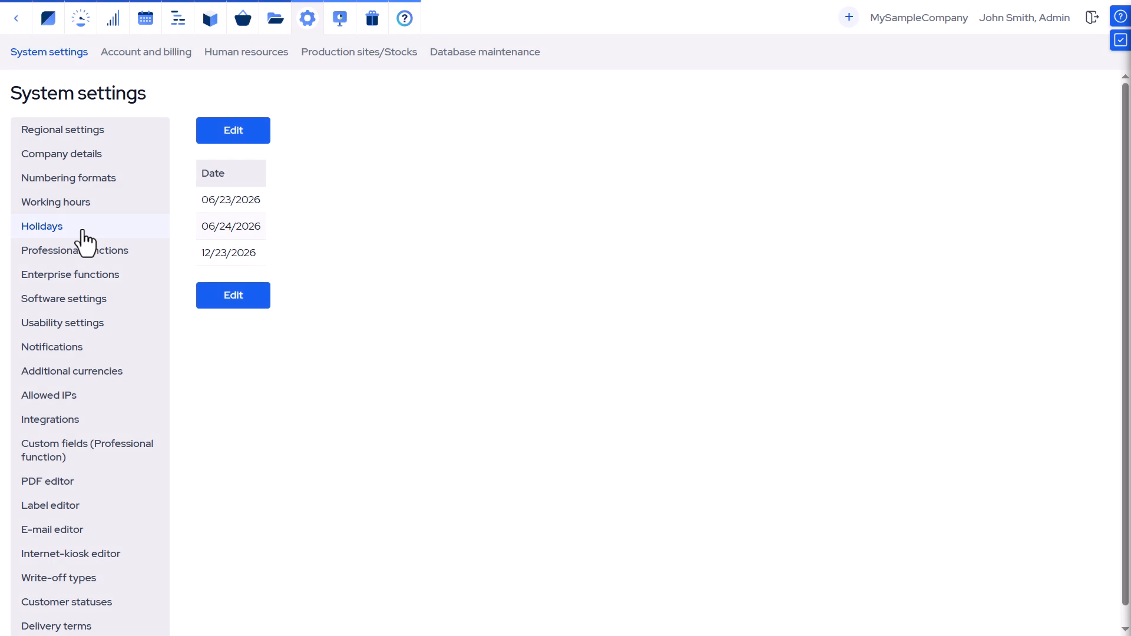
# Step: Open the holidays list for editing, check the first holiday's date calendar and go back without saving
pyautogui.click(231, 301)
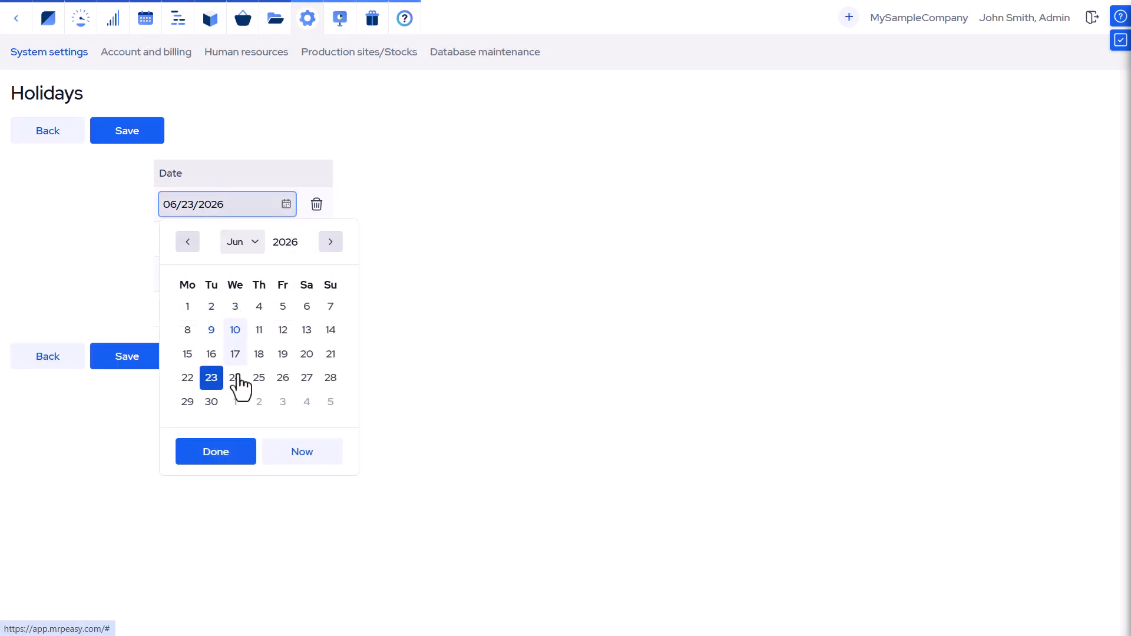
pyautogui.click(224, 457)
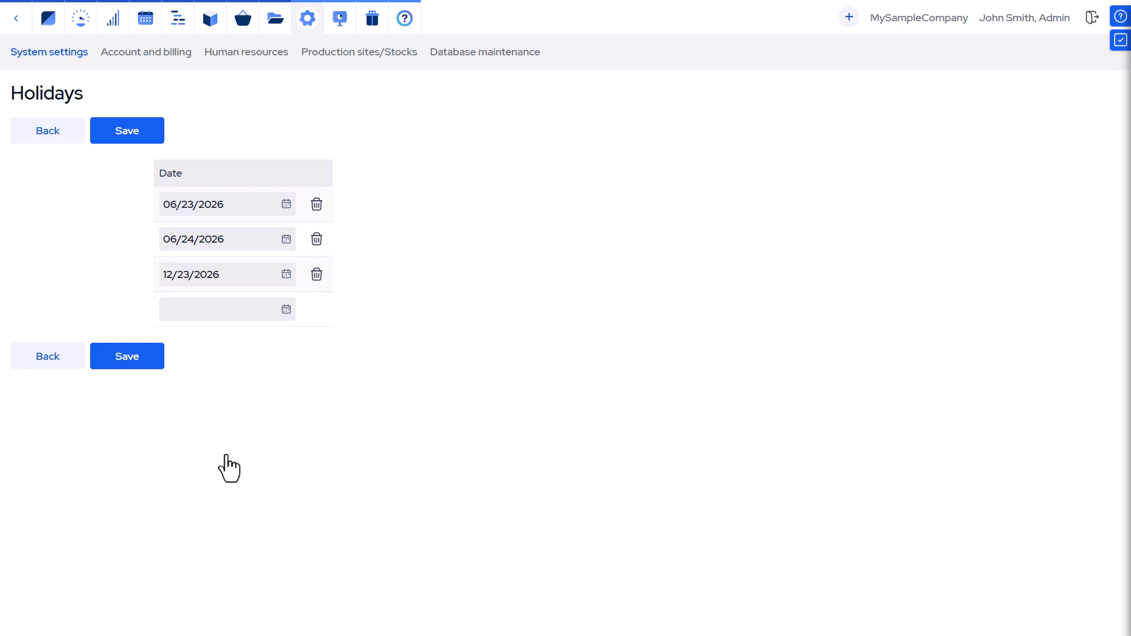
pyautogui.click(43, 366)
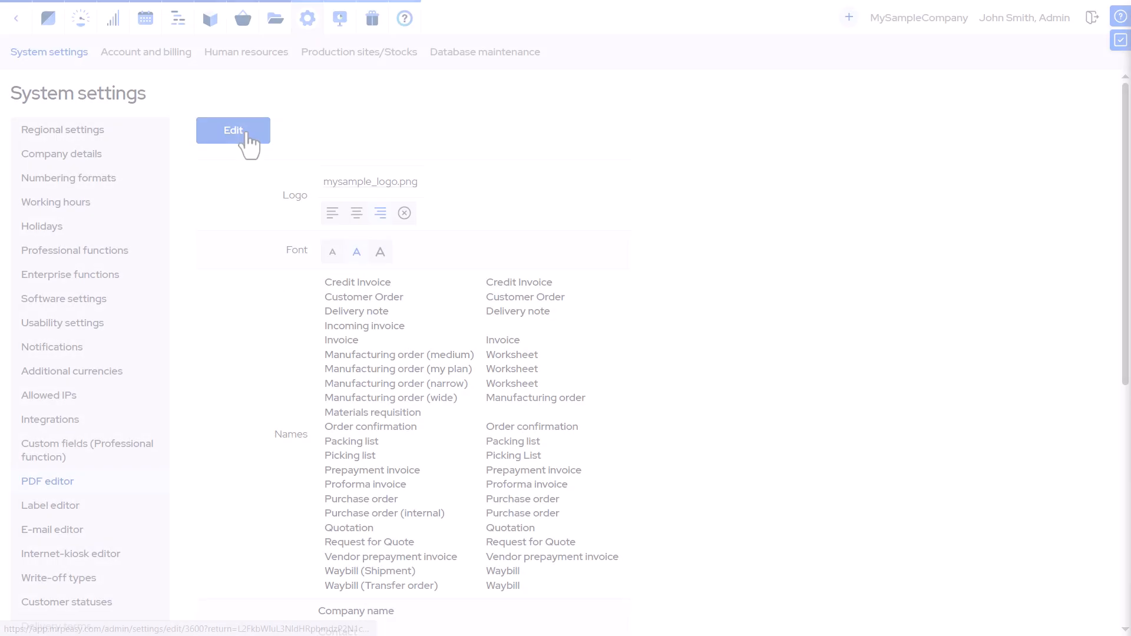
# Step: Open the PDF editor settings for editing and set the incoming invoice's document name to "Bill"
pyautogui.click(233, 131)
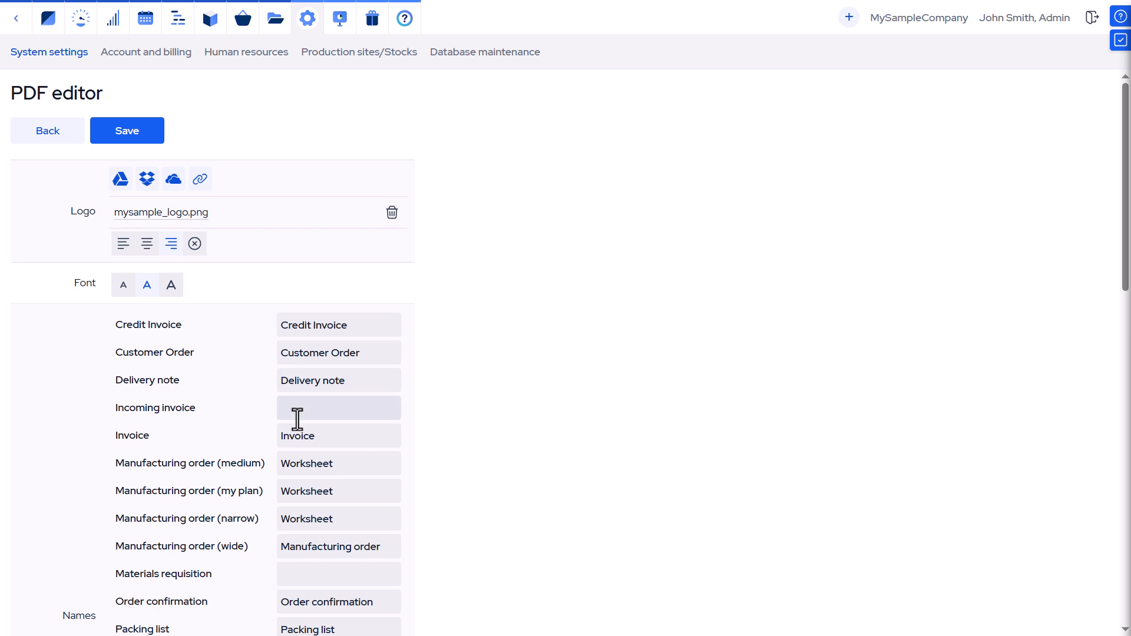
pyautogui.click(298, 419)
pyautogui.write('Bill')
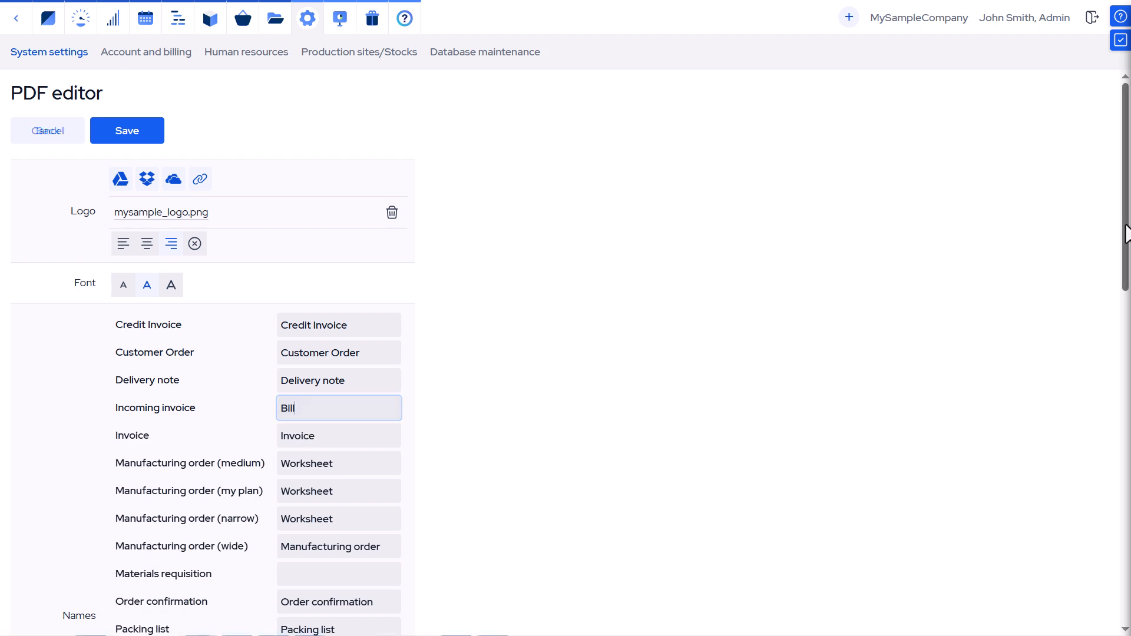
# Step: Open the Quotation PDF layout for editing and set its page orientation to Portrait
pyautogui.scroll(-2, 1127, 236)
pyautogui.moveTo(1126, 234); pyautogui.dragTo(1128, 421)
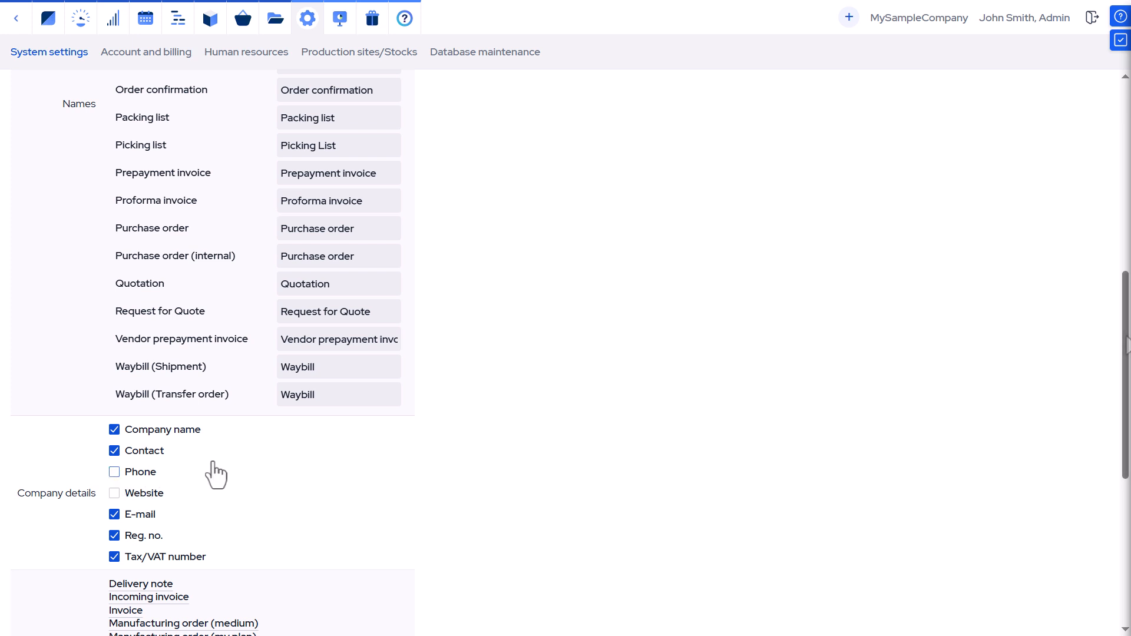
pyautogui.moveTo(1127, 342); pyautogui.dragTo(1129, 453)
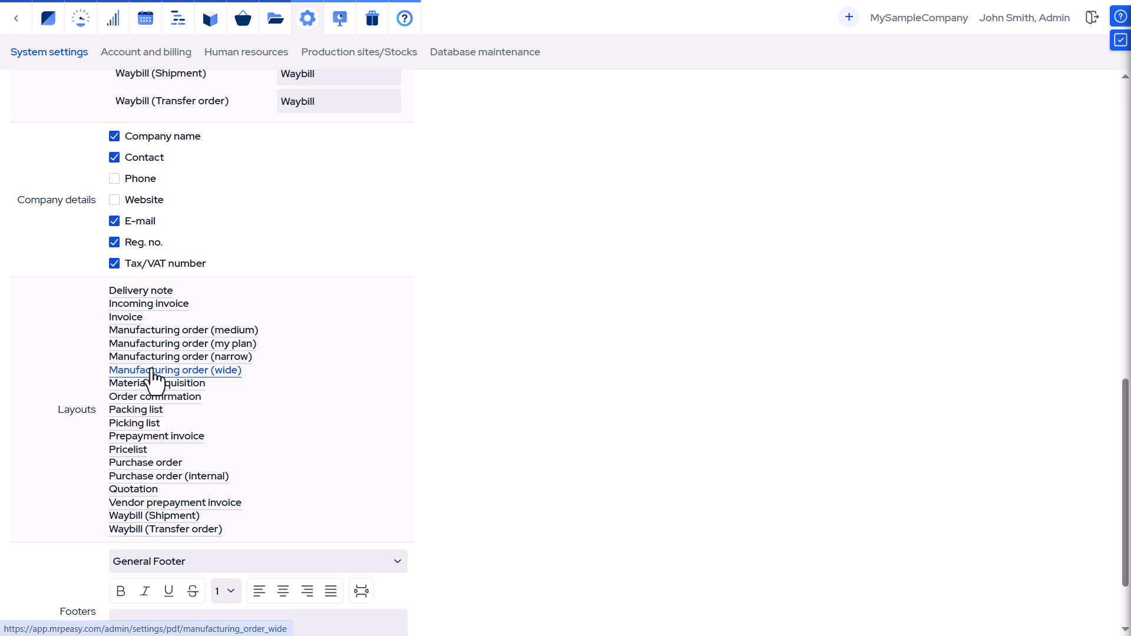
pyautogui.click(146, 491)
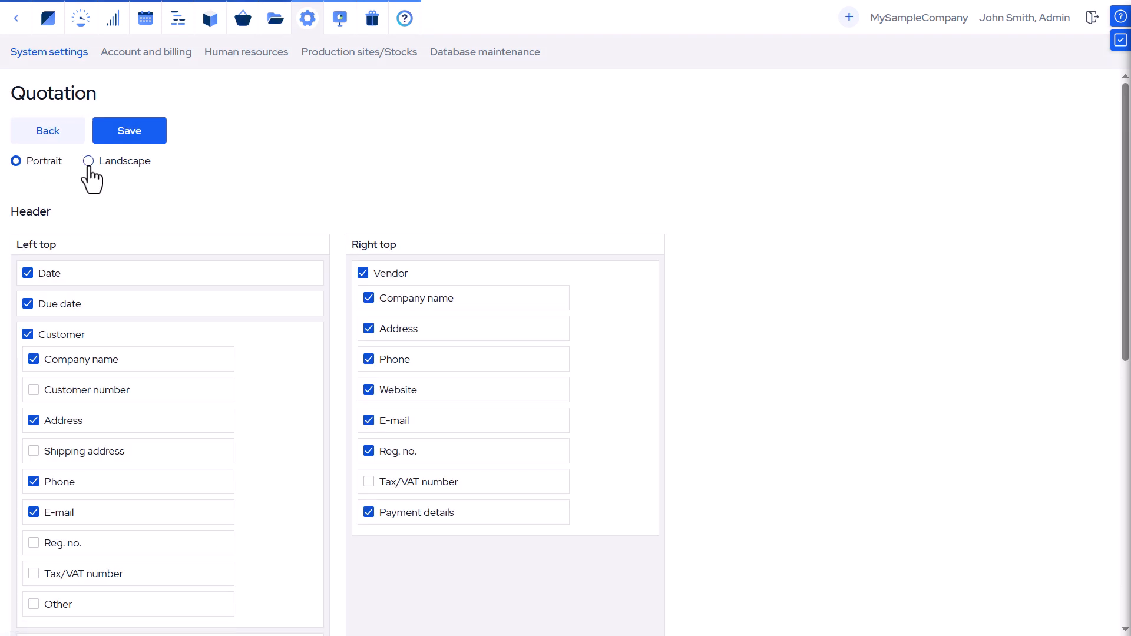
pyautogui.click(89, 164)
pyautogui.click(16, 163)
# Step: Move the Icon field from the hidden to the visible fields of the quotation's main table, near the start beside Part #
pyautogui.scroll(-6, 362, 555)
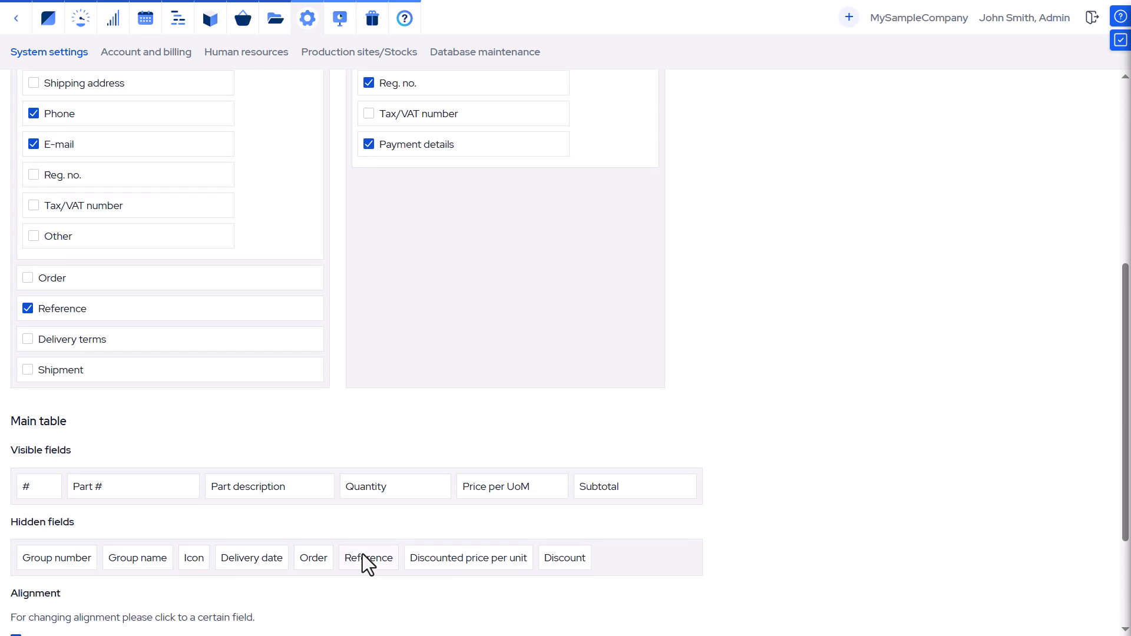
pyautogui.scroll(-3, 363, 554)
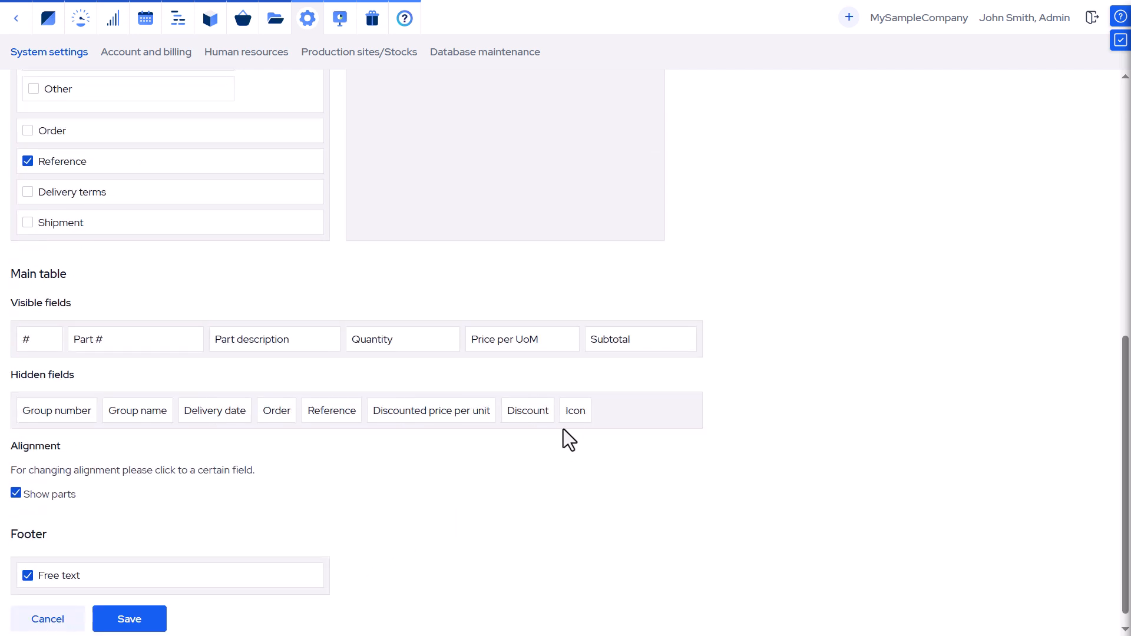
pyautogui.moveTo(570, 417); pyautogui.dragTo(586, 352)
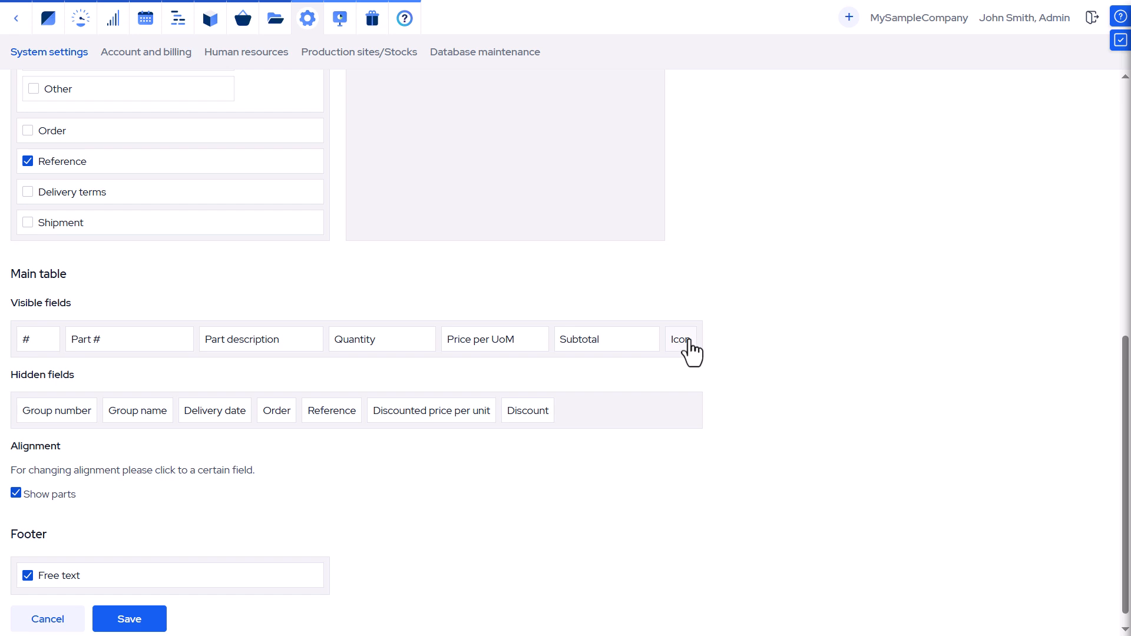
pyautogui.moveTo(686, 348); pyautogui.dragTo(96, 354)
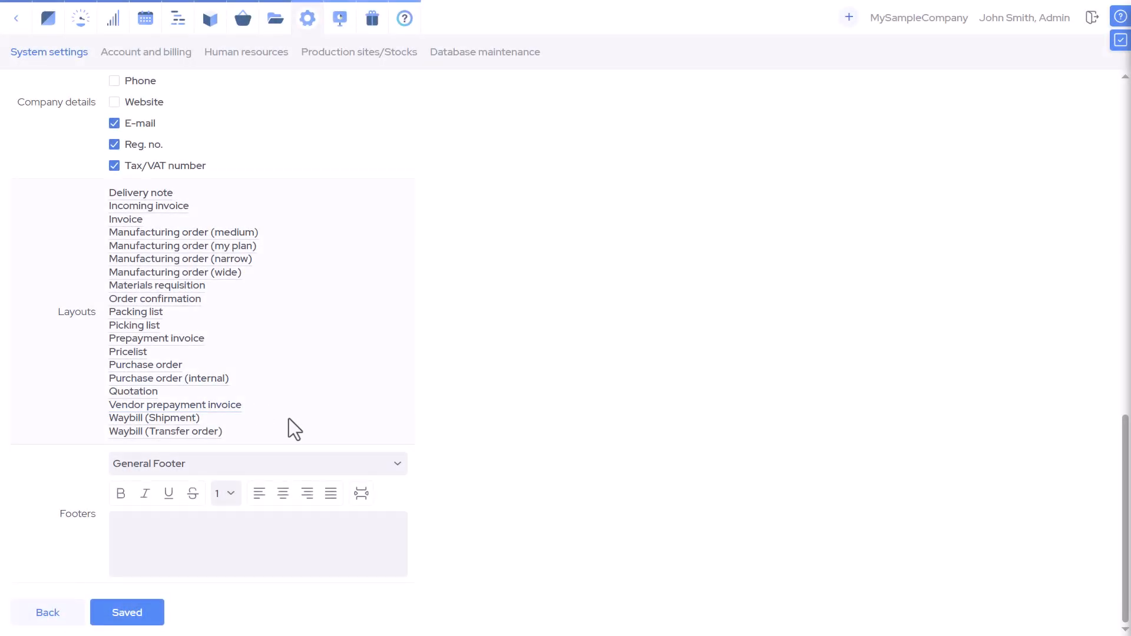
# Step: Add the footer text "This is just preliminary offer." to the Quotation PDF and save the PDF editor settings
pyautogui.click(396, 468)
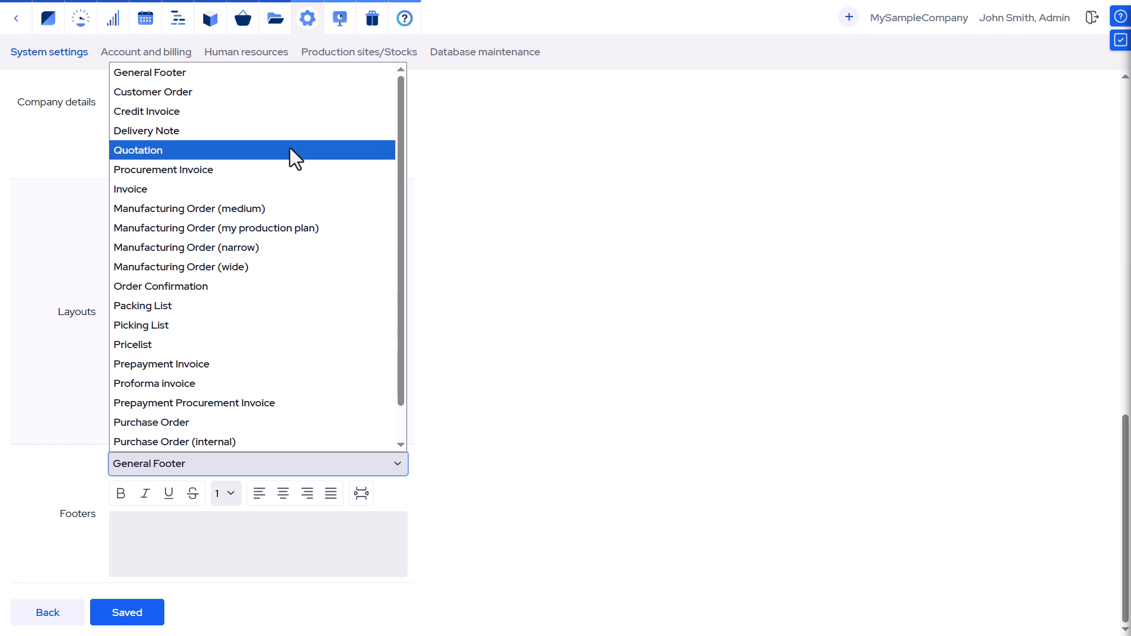
pyautogui.click(290, 149)
pyautogui.click(192, 531)
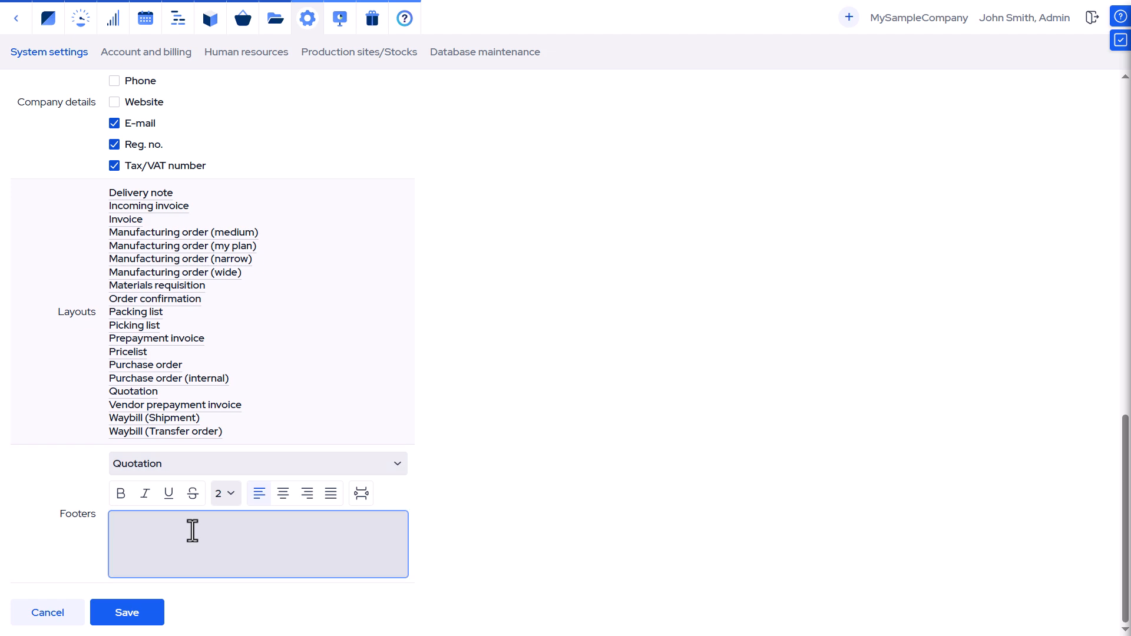
pyautogui.write('This is just preliminary offer.')
pyautogui.click(128, 613)
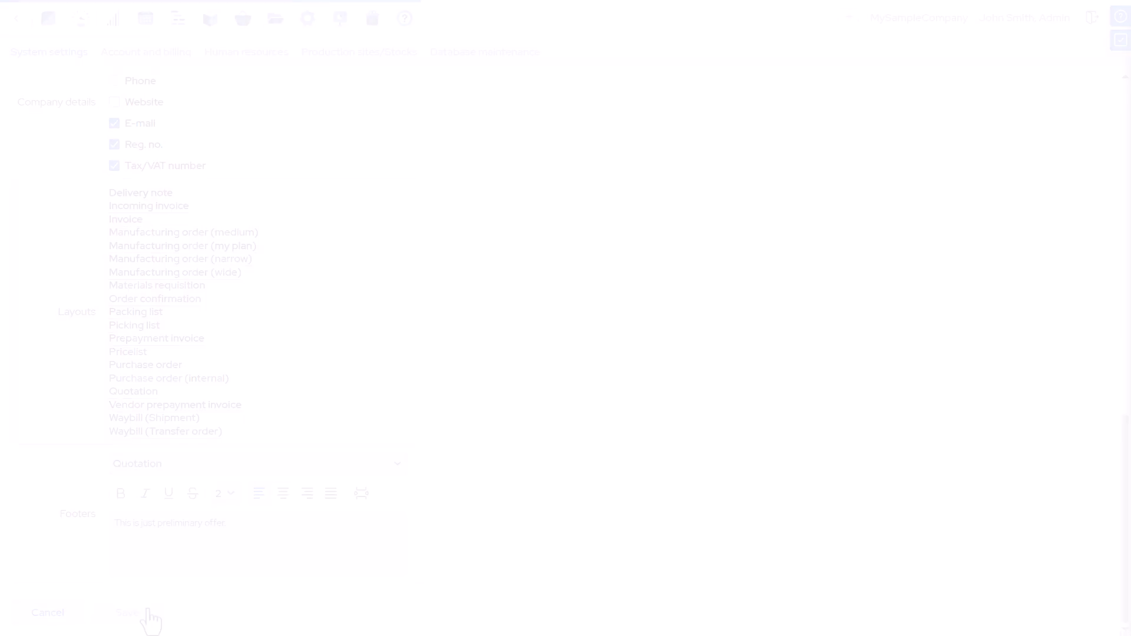